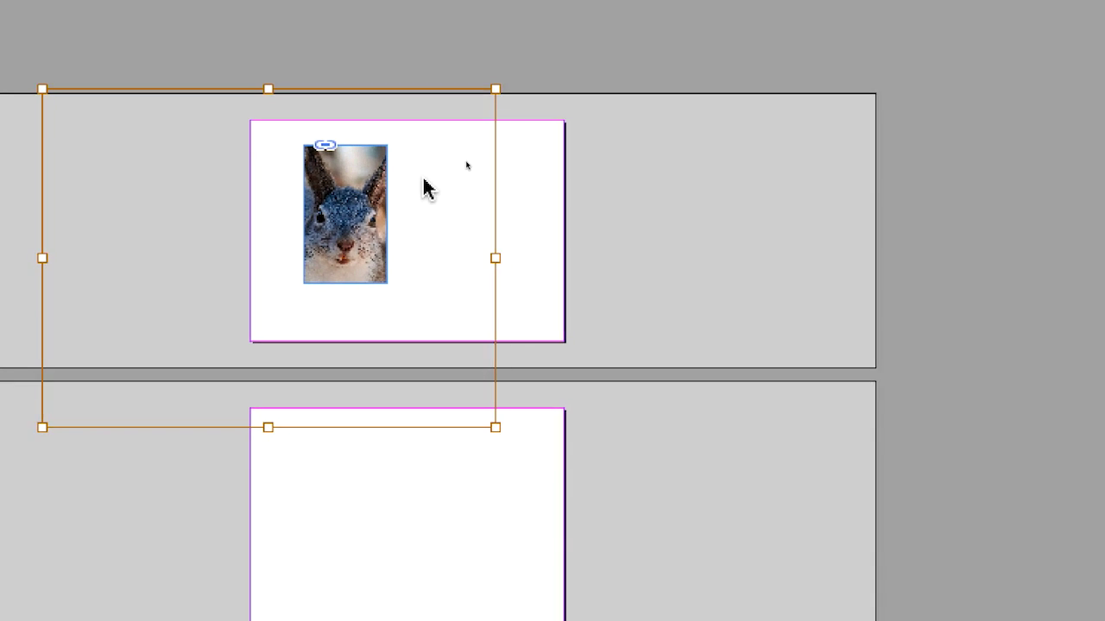
Step: Select the squirrel image's frame instead of its content and move it on page 1 to X 144,538 mm, Y 33 mm
{"action": "left_click", "coordinate": [459, 186]}
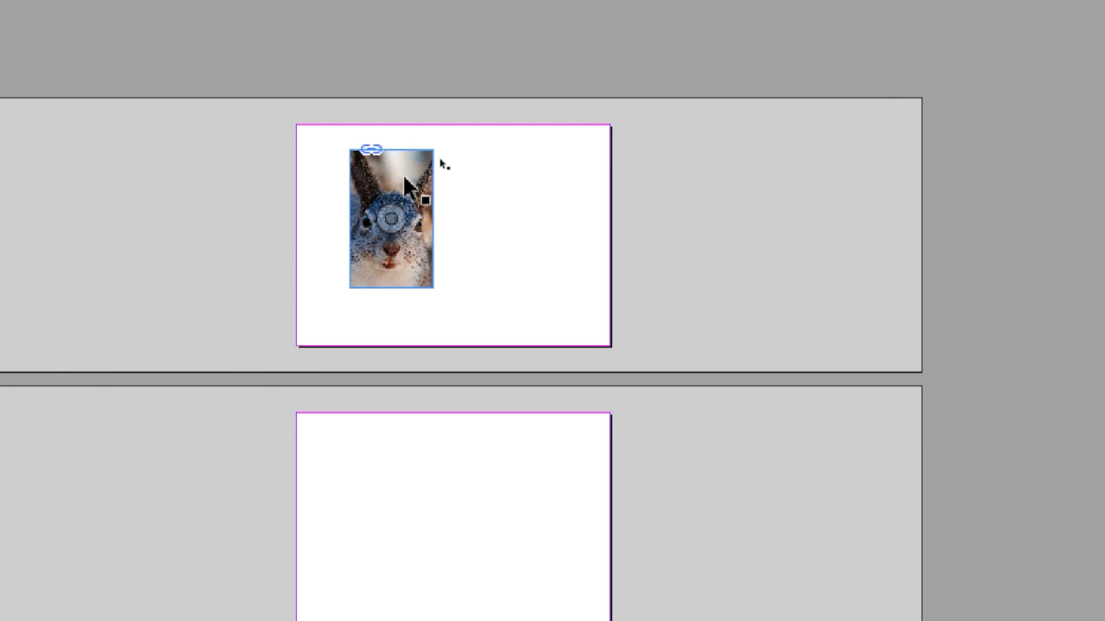
{"action": "left_click", "coordinate": [405, 184]}
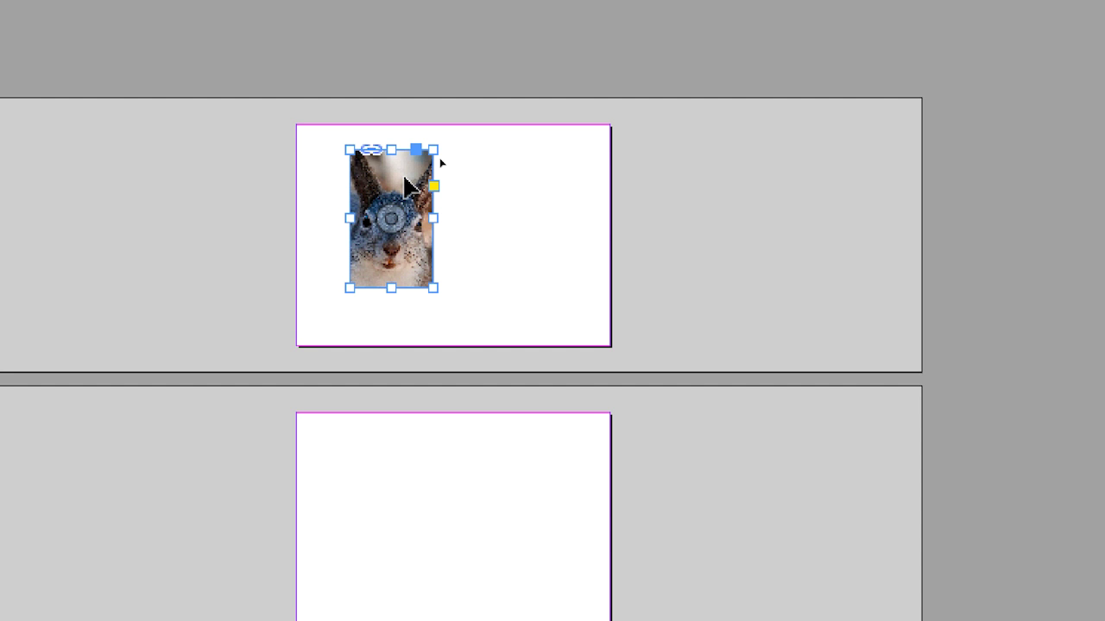
{"action": "left_click", "coordinate": [394, 214]}
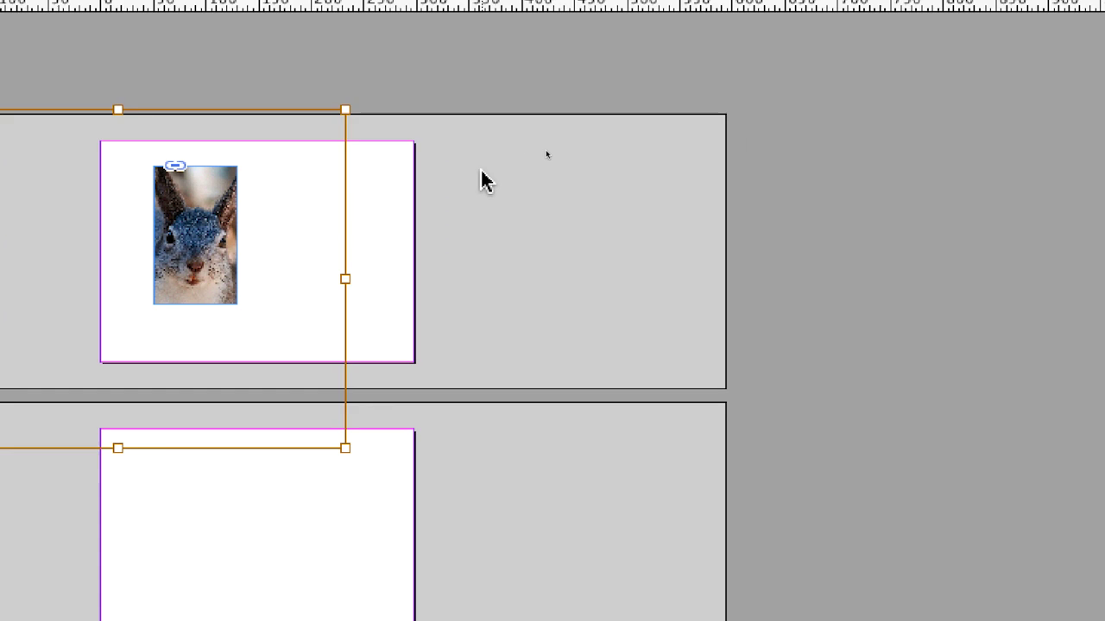
{"action": "left_click", "coordinate": [674, 166]}
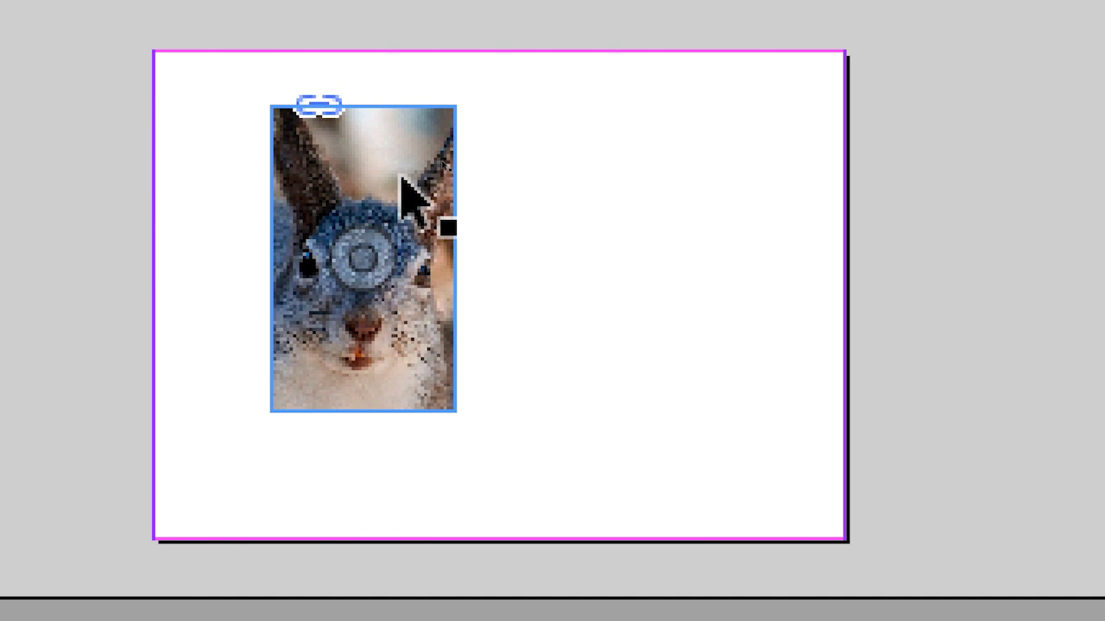
{"action": "left_click", "coordinate": [400, 176]}
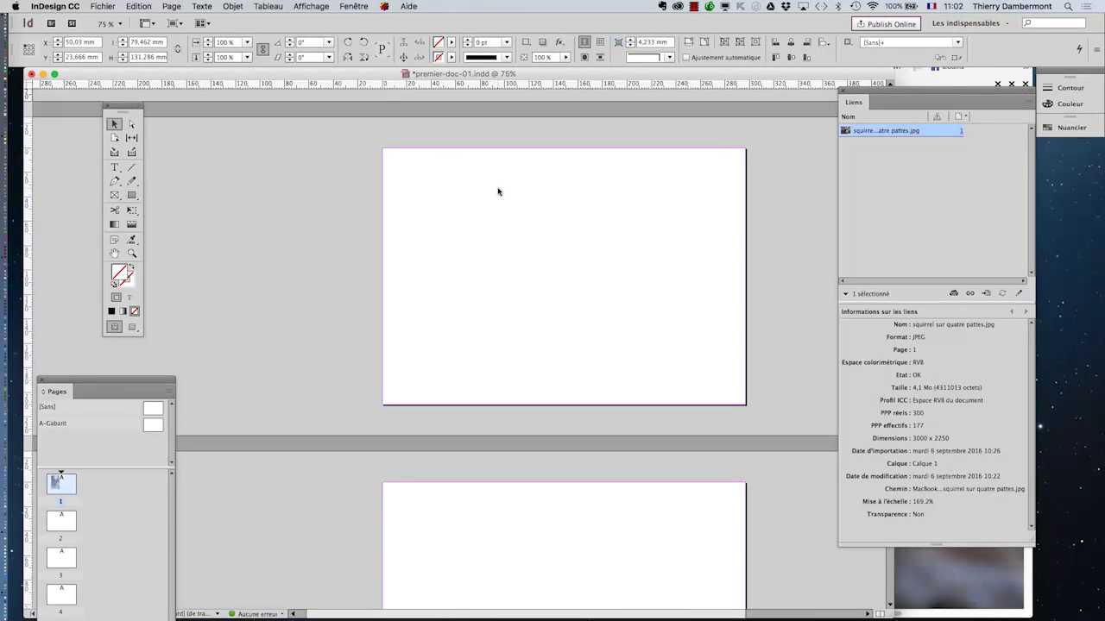
{"action": "left_click_drag", "start_coordinate": [497, 191], "coordinate": [617, 204]}
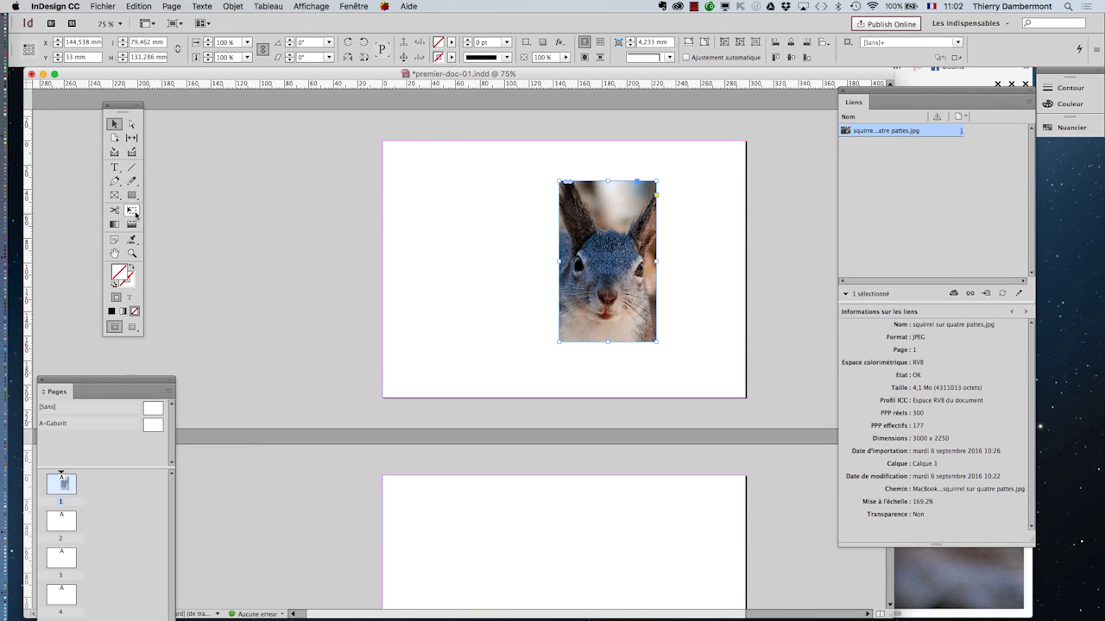
Step: Scale the squirrel frame together with its image using Free Transform, finishing at an image scale of about 156,7 %
{"action": "left_click", "coordinate": [131, 210]}
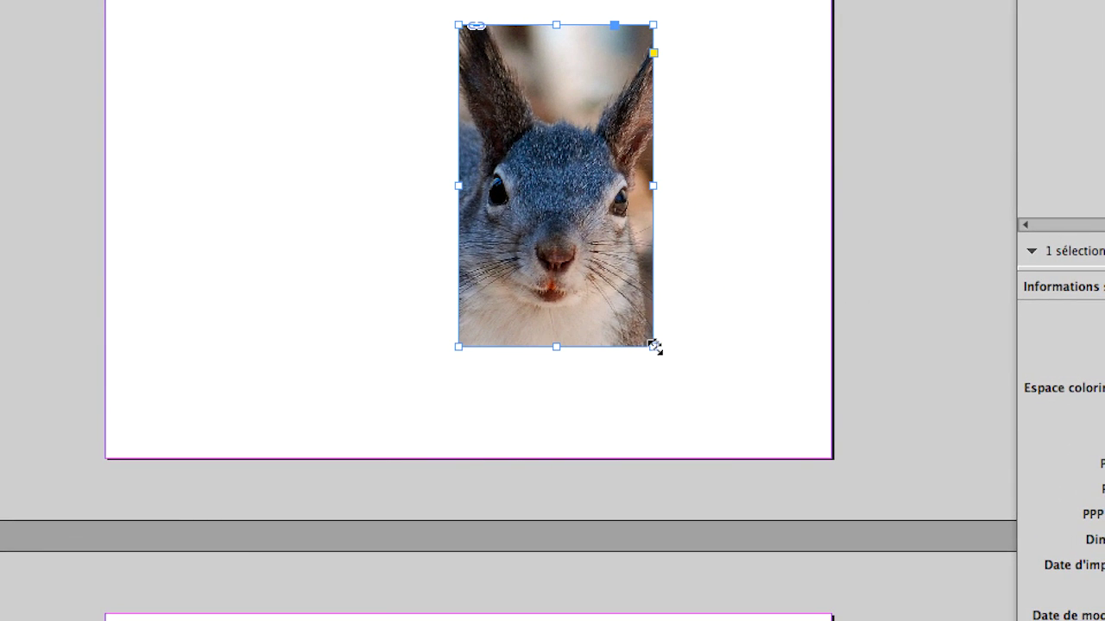
{"action": "left_click_drag", "start_coordinate": [654, 347], "coordinate": [567, 226]}
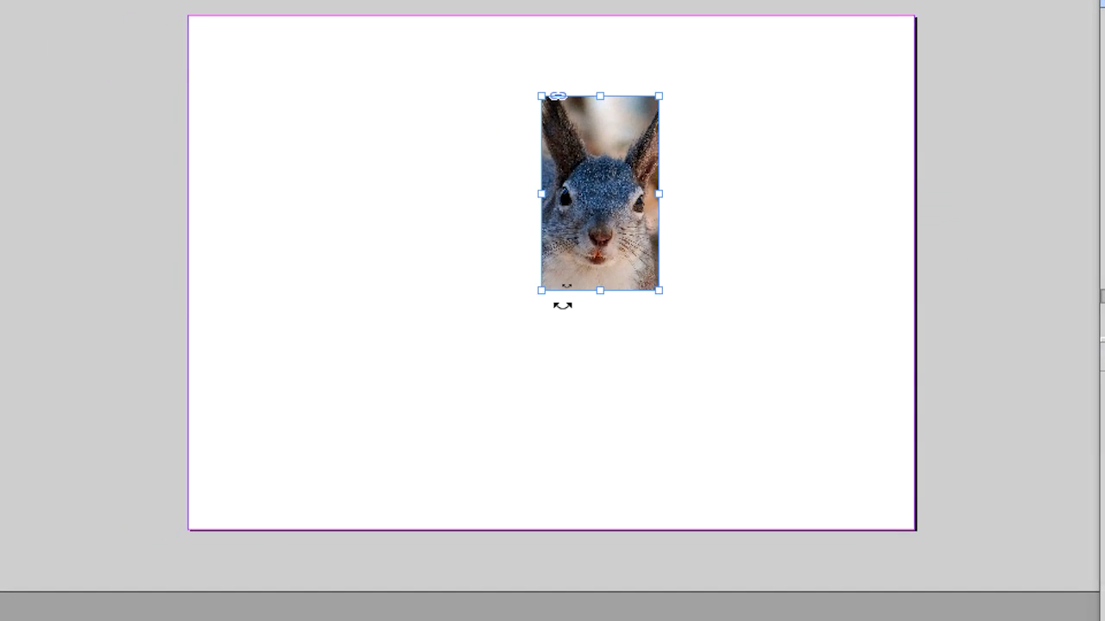
{"action": "left_click_drag", "start_coordinate": [553, 300], "coordinate": [493, 404]}
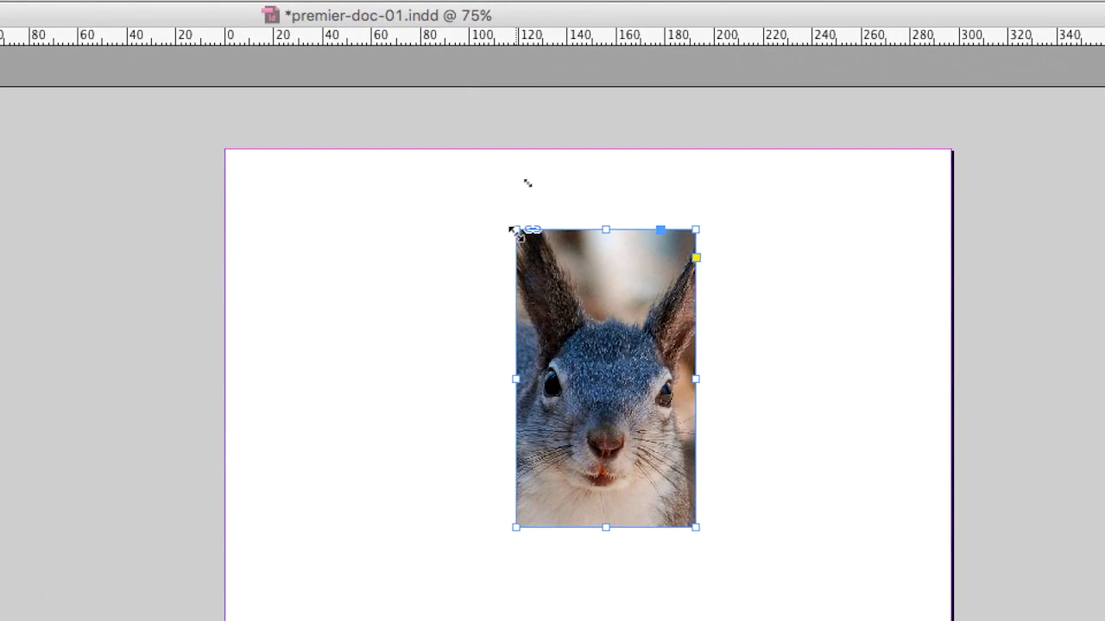
Step: Enlarge the squirrel's frame without scaling the image to about 117,5 × 145 mm and move it to X 42,5 mm, Y 18 mm
{"action": "left_click_drag", "start_coordinate": [515, 230], "coordinate": [485, 181]}
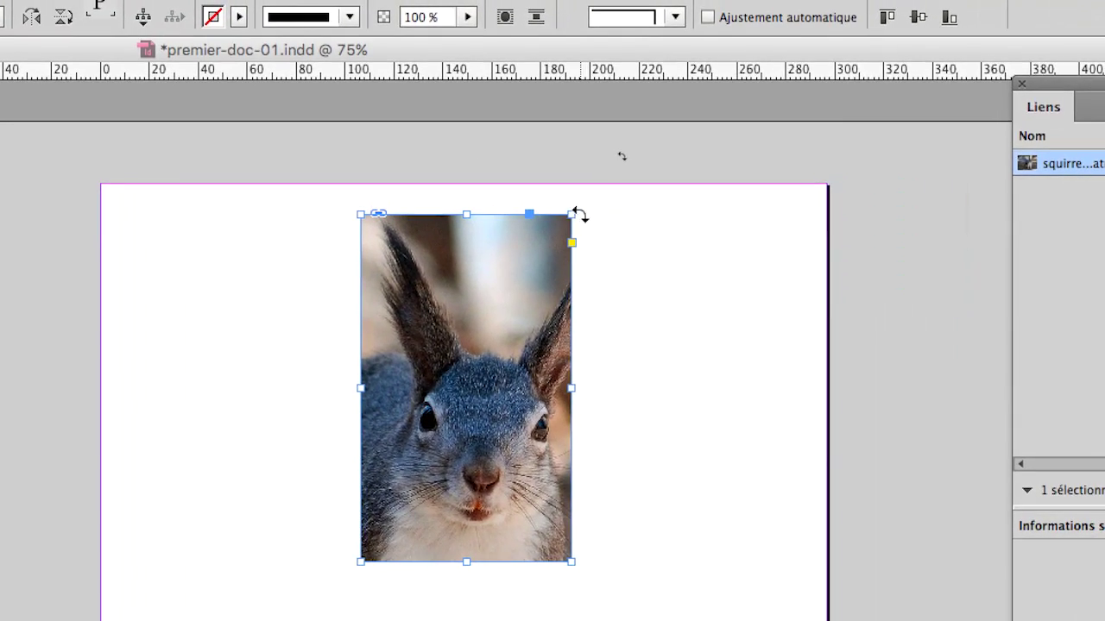
{"action": "mouse_move", "coordinate": [595, 211]}
{"action": "left_mouse_down"}
{"action": "mouse_move", "coordinate": [670, 202]}
{"action": "mouse_move", "coordinate": [606, 210]}
{"action": "left_mouse_up"}
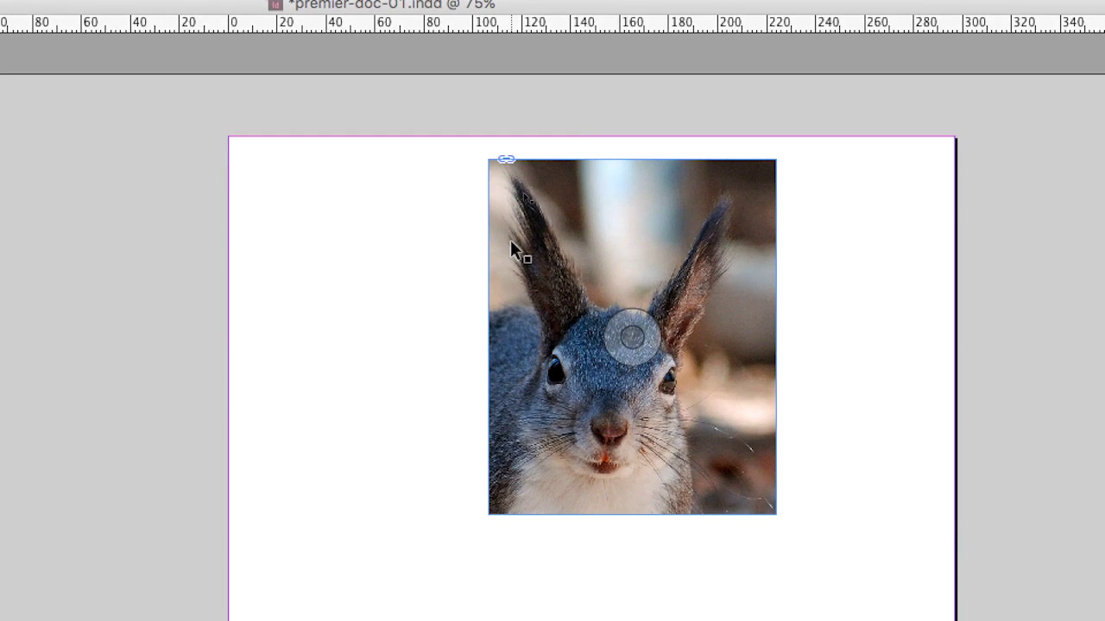
{"action": "left_click_drag", "start_coordinate": [528, 246], "coordinate": [366, 267]}
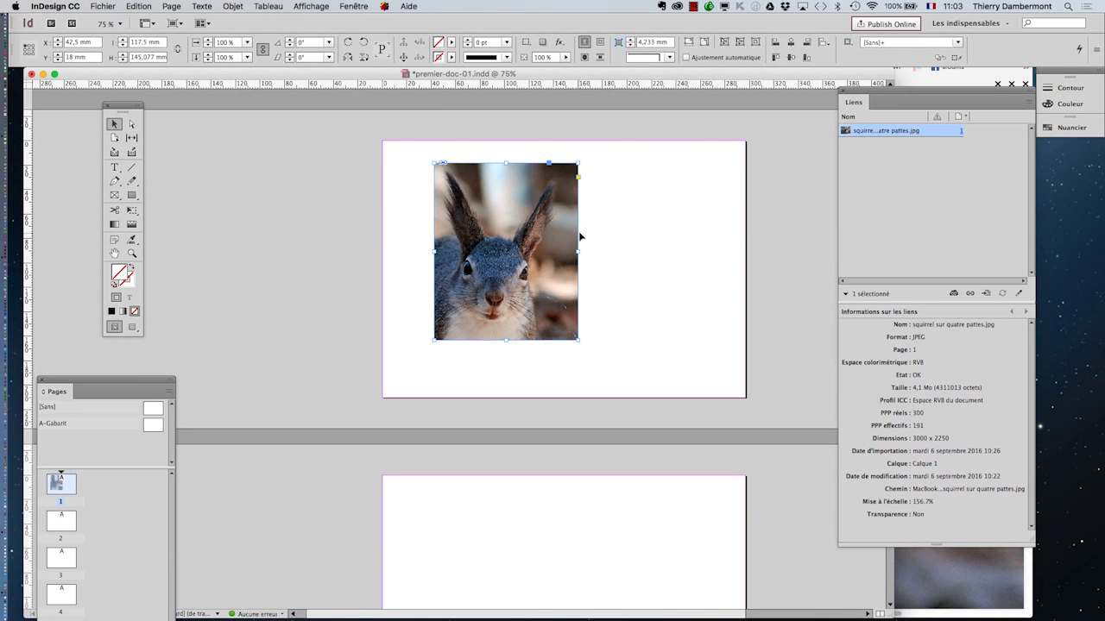
Step: Scale the squirrel image inside its frame to about 122 % with Free Transform and reposition the content at X -154,803 mm, Y -18,98 mm
{"action": "left_click_drag", "start_coordinate": [871, 93], "coordinate": [700, 84]}
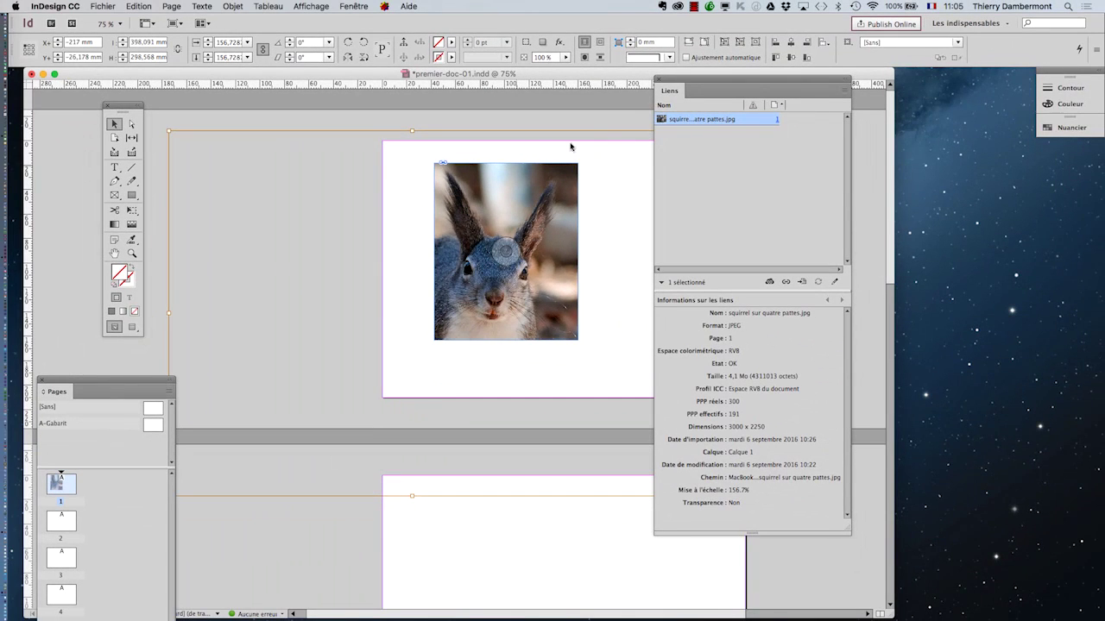
{"action": "left_click_drag", "start_coordinate": [665, 90], "coordinate": [818, 133]}
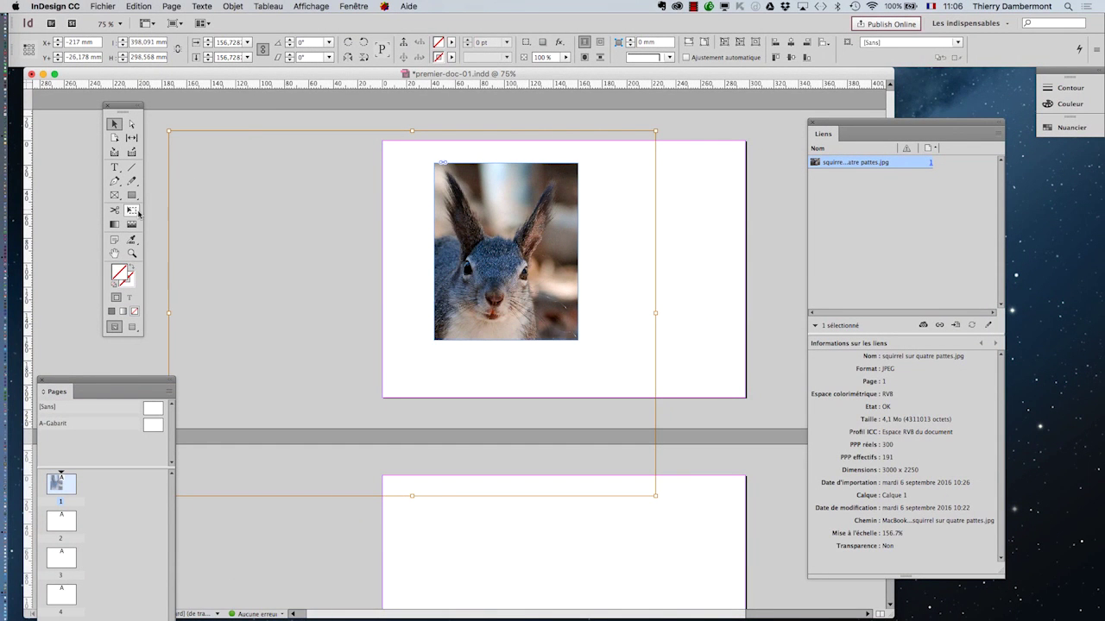
{"action": "left_click", "coordinate": [132, 212]}
{"action": "left_click_drag", "start_coordinate": [654, 495], "coordinate": [547, 414]}
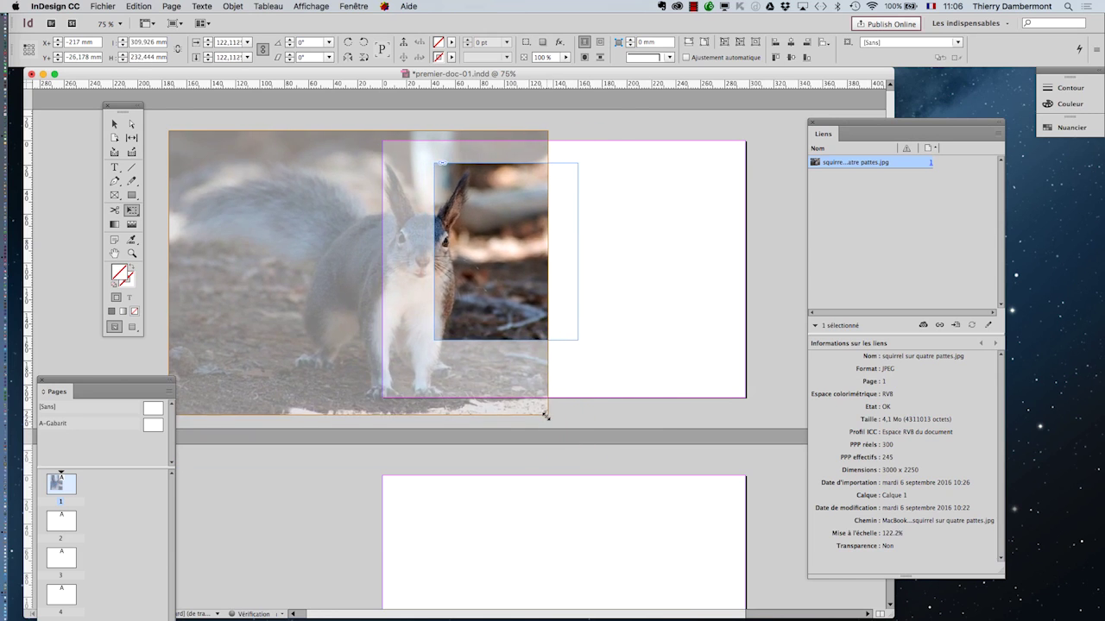
{"action": "left_click_drag", "start_coordinate": [417, 354], "coordinate": [494, 363]}
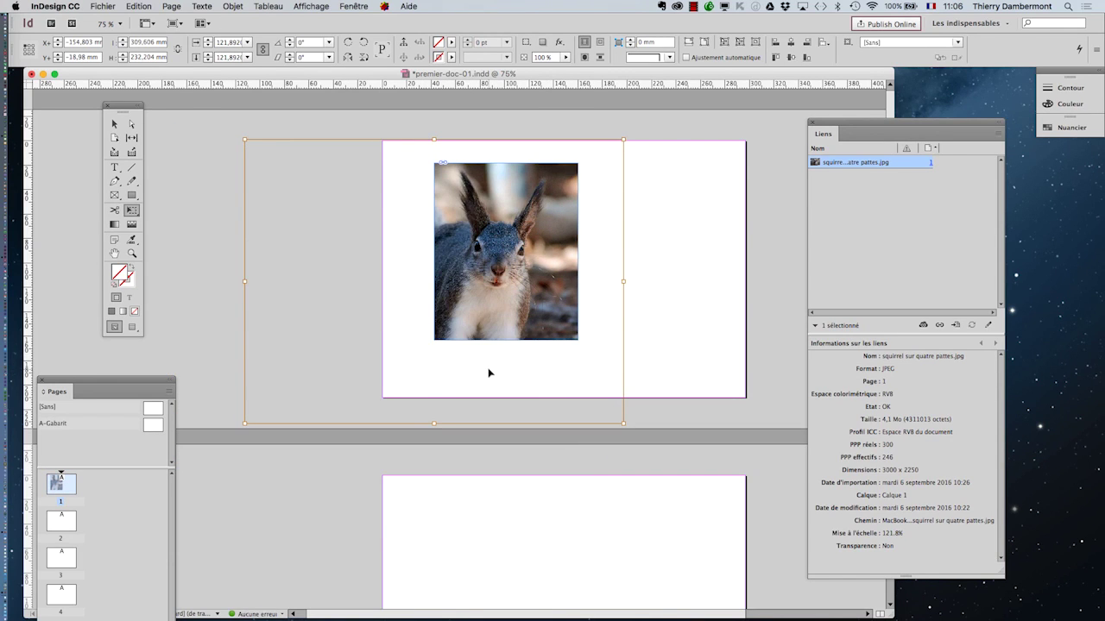
Step: Place the Liens panel beside the picture, reduce the squirrel image inside its frame to 99,2 % and enlarge it again to 109,5 %
{"action": "left_click_drag", "start_coordinate": [849, 128], "coordinate": [721, 121]}
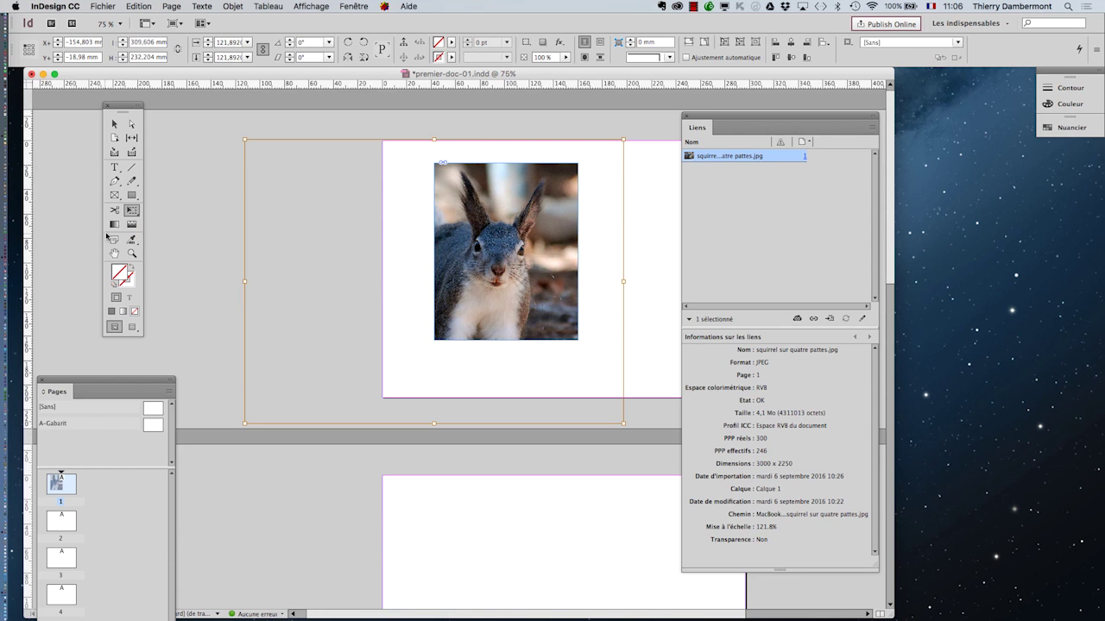
{"action": "left_click", "coordinate": [133, 215]}
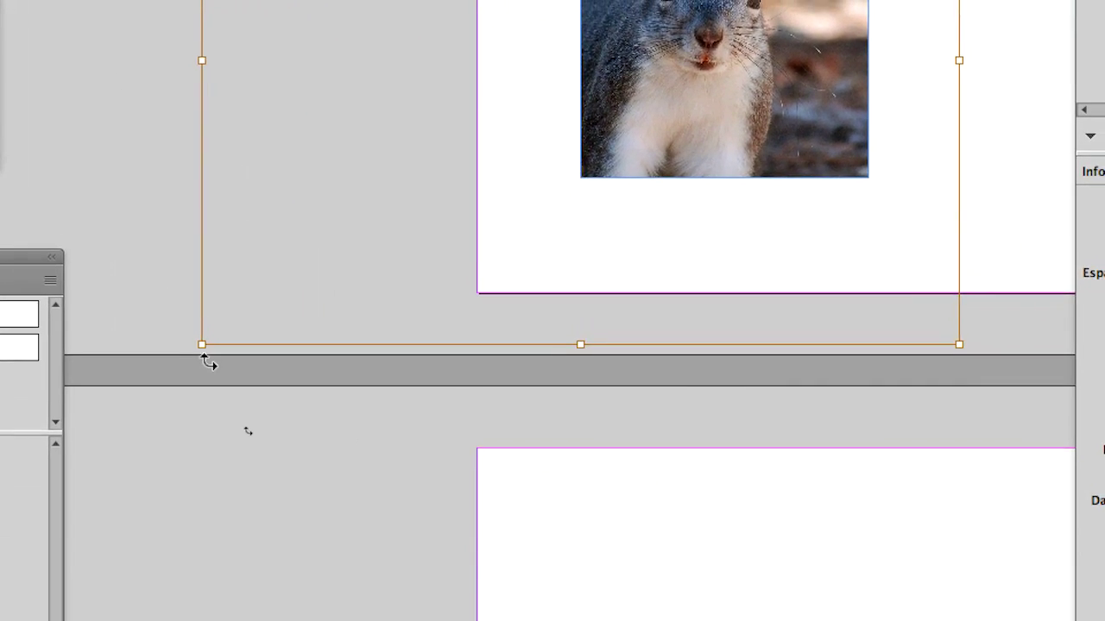
{"action": "left_click_drag", "start_coordinate": [207, 354], "coordinate": [371, 278]}
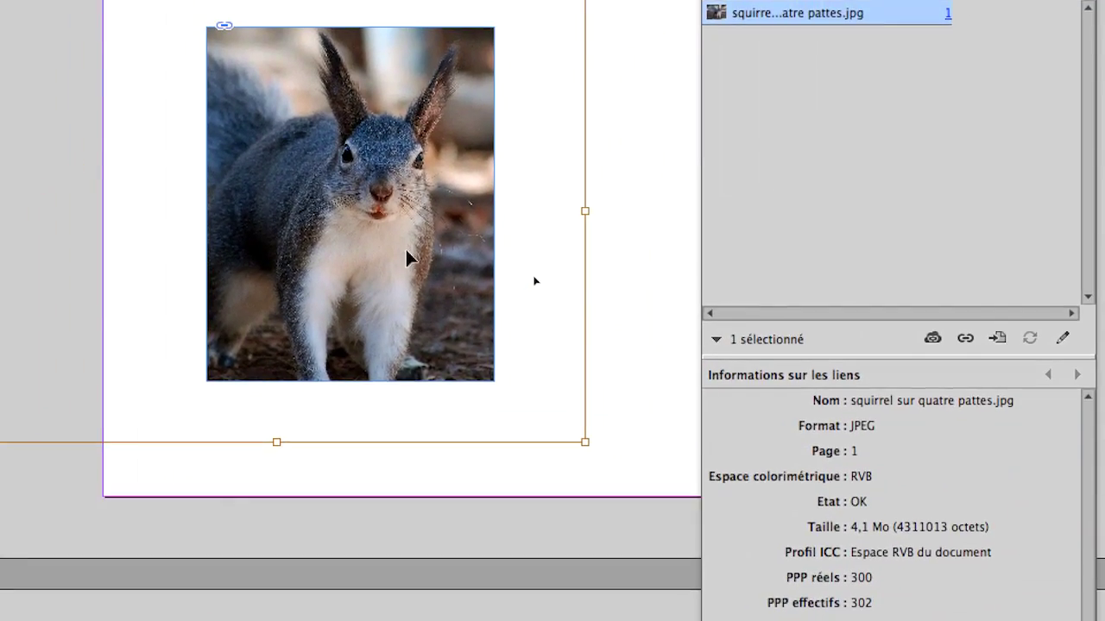
{"action": "left_click_drag", "start_coordinate": [682, 117], "coordinate": [665, 142]}
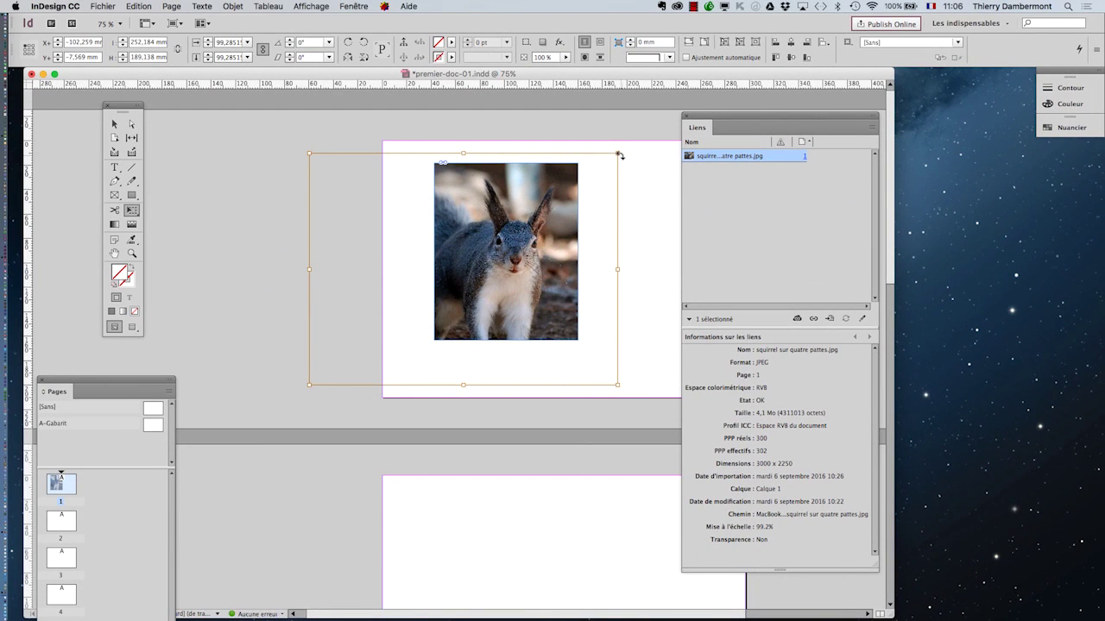
{"action": "left_click_drag", "start_coordinate": [618, 154], "coordinate": [643, 136]}
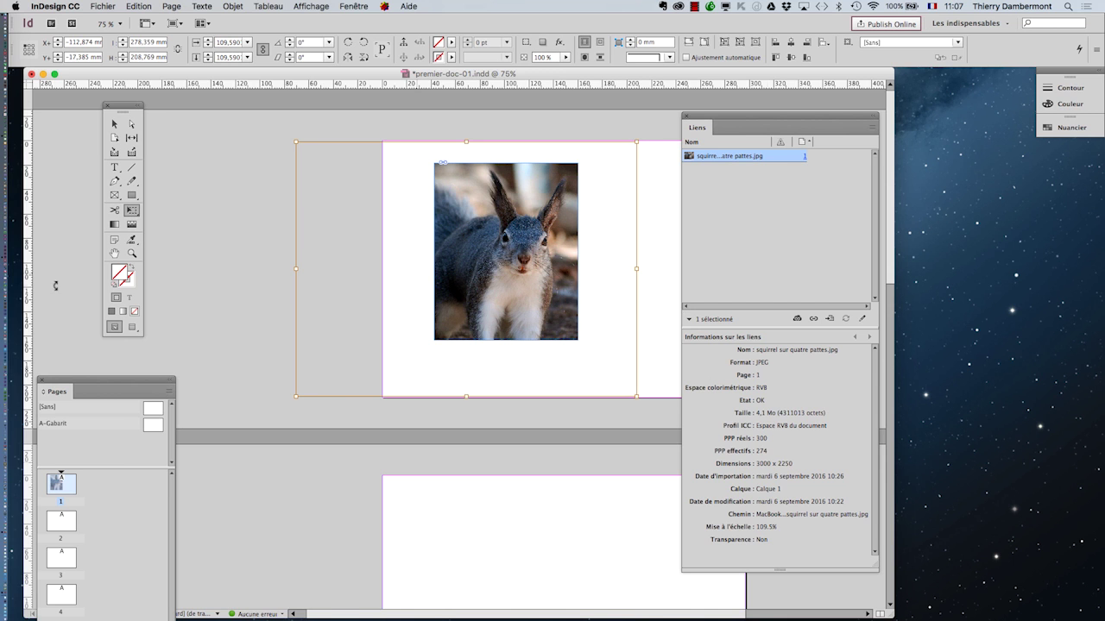
Step: Switch to Firefox, minimise its current window and open a new browser window
{"action": "mouse_move", "coordinate": [8, 431]}
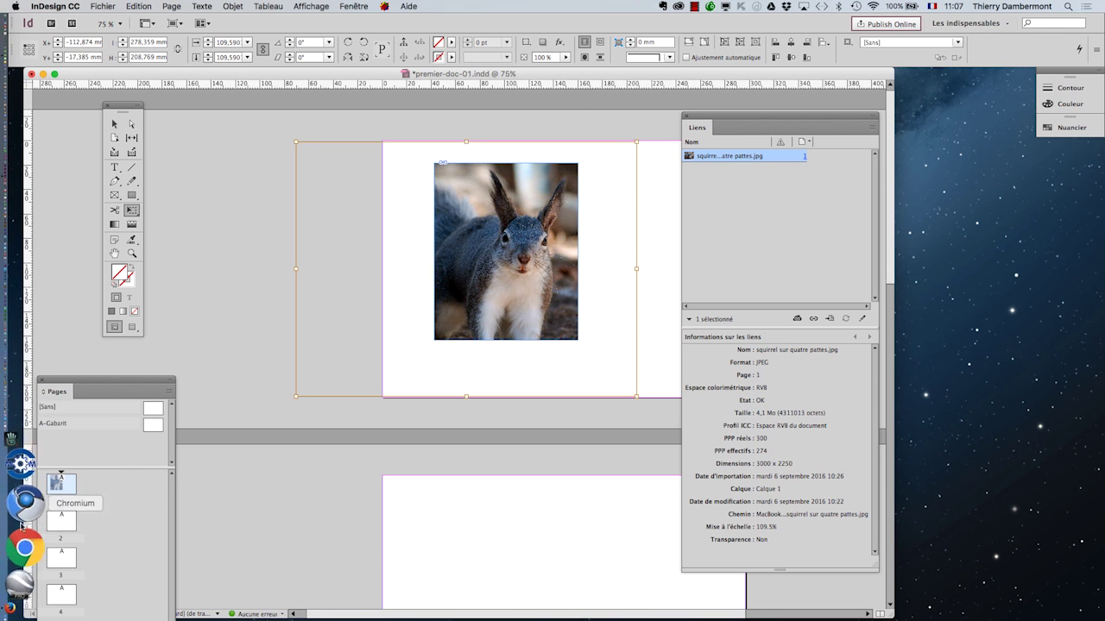
{"action": "left_click", "coordinate": [20, 525]}
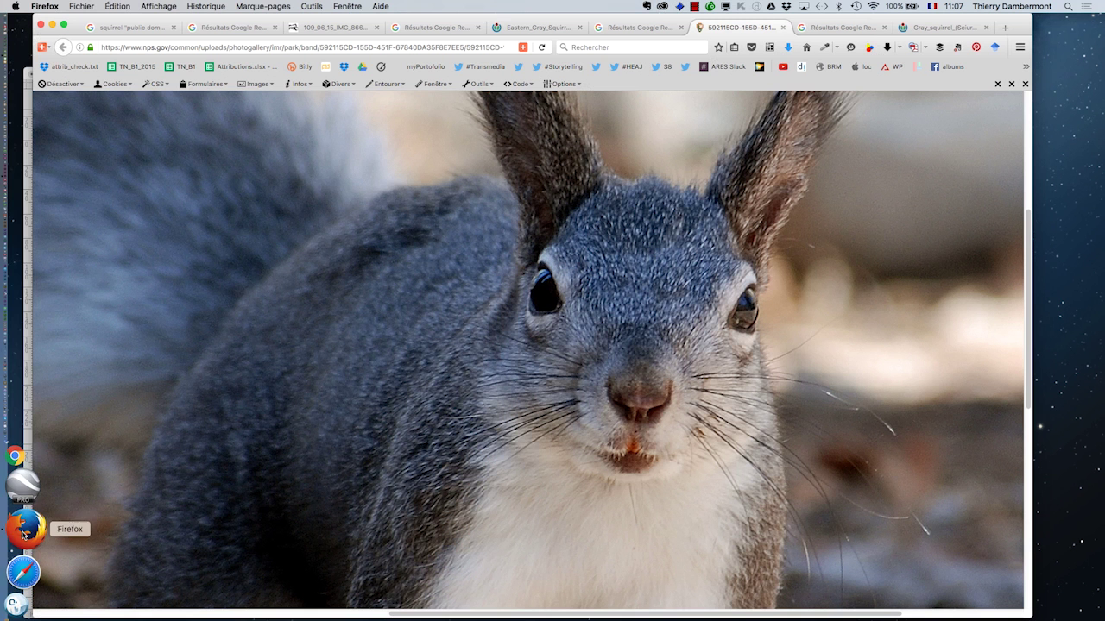
{"action": "key", "text": "super+m"}
{"action": "left_click", "coordinate": [81, 6]}
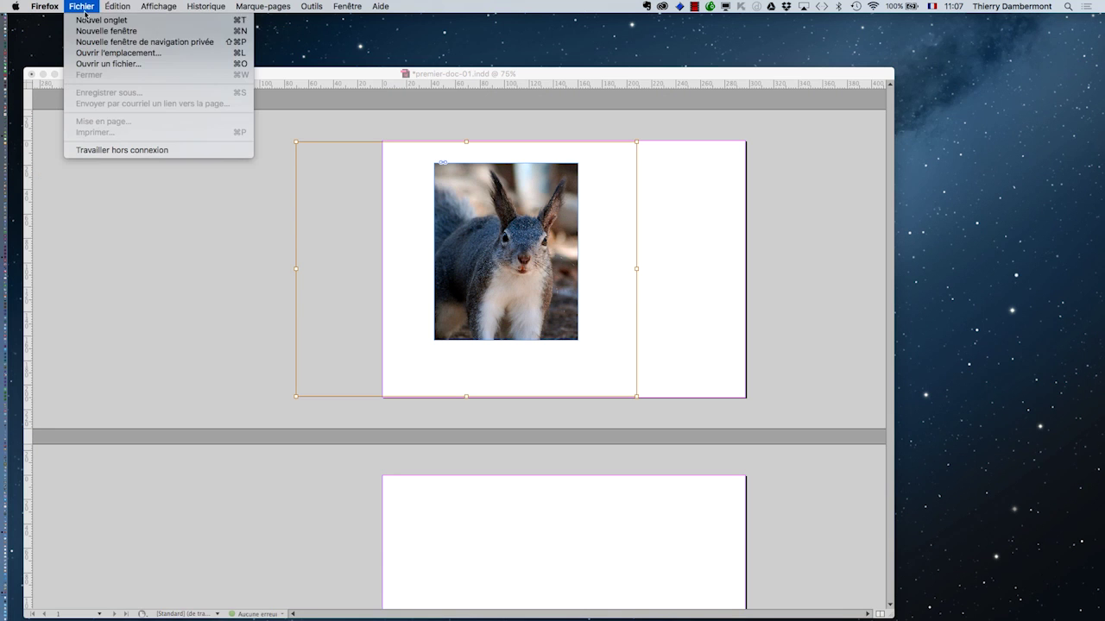
{"action": "left_click", "coordinate": [525, 244]}
{"action": "key", "text": "super+n"}
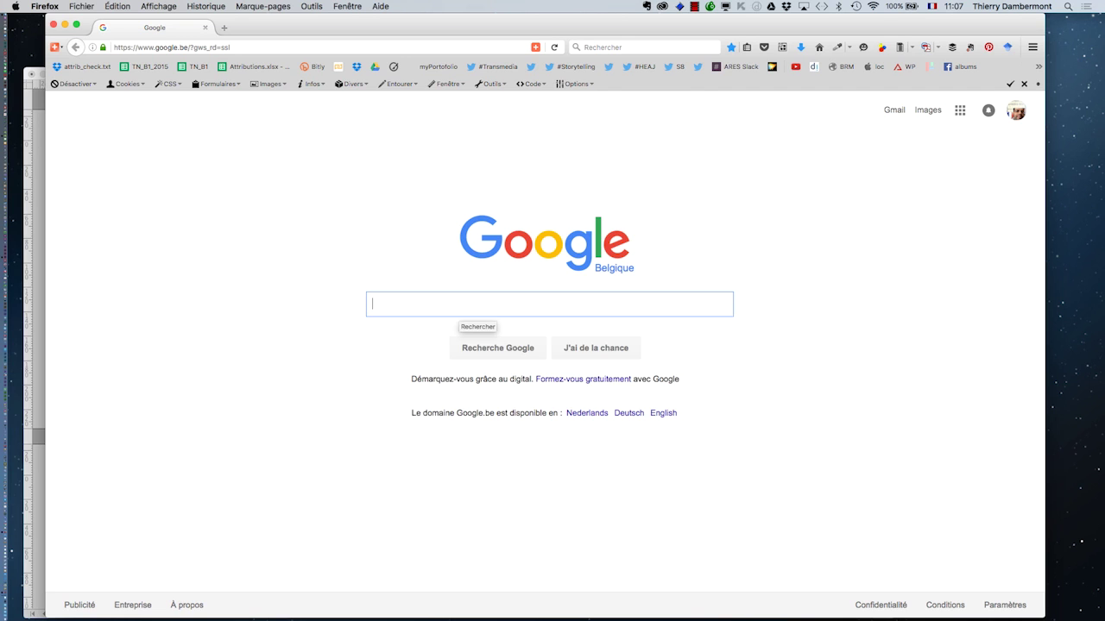
Step: Search Google Images for "offset screen"
{"action": "type", "text": "offset screen"}
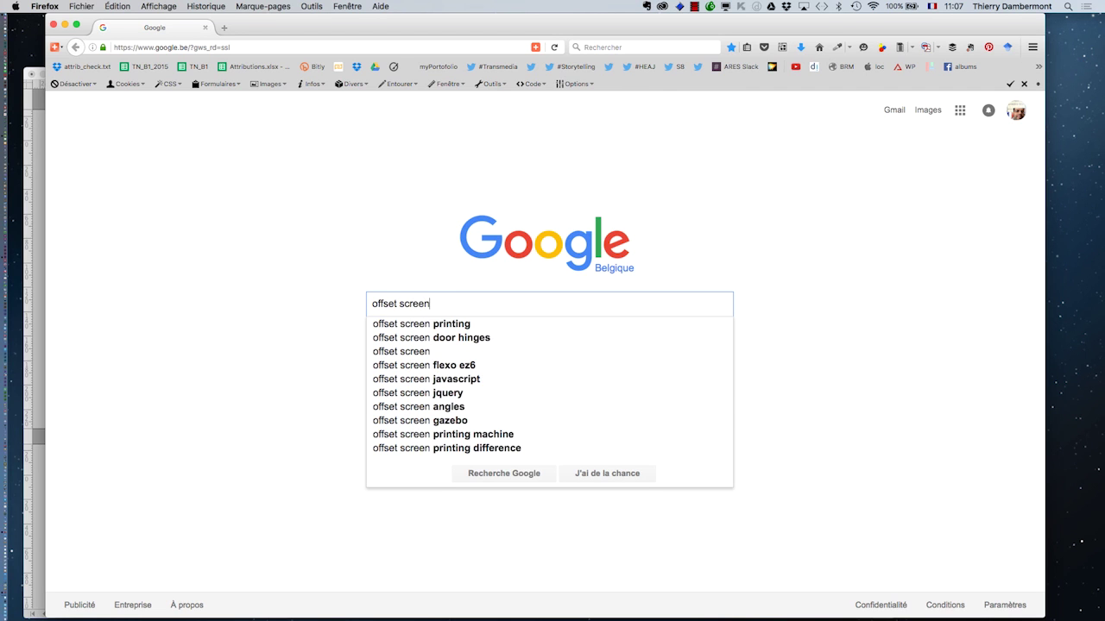
{"action": "key", "text": "Return"}
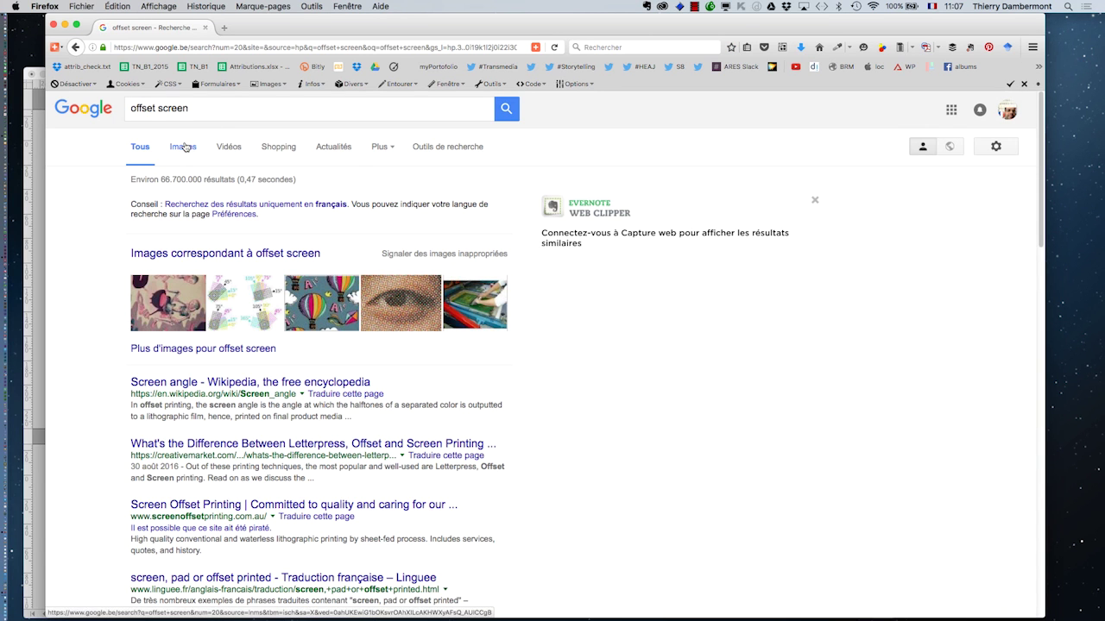
{"action": "left_click", "coordinate": [182, 147]}
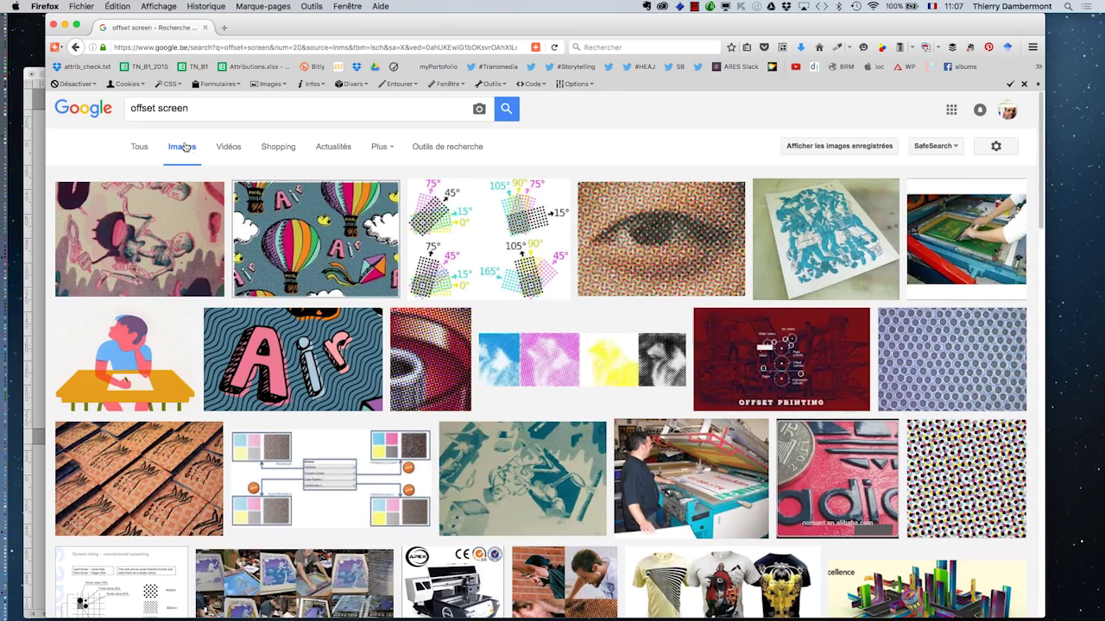
Step: Open the red CMYK halftone close-up in its own tab, view it and return to the image results
{"action": "left_click", "coordinate": [419, 339], "text": "super"}
{"action": "left_click", "coordinate": [256, 28]}
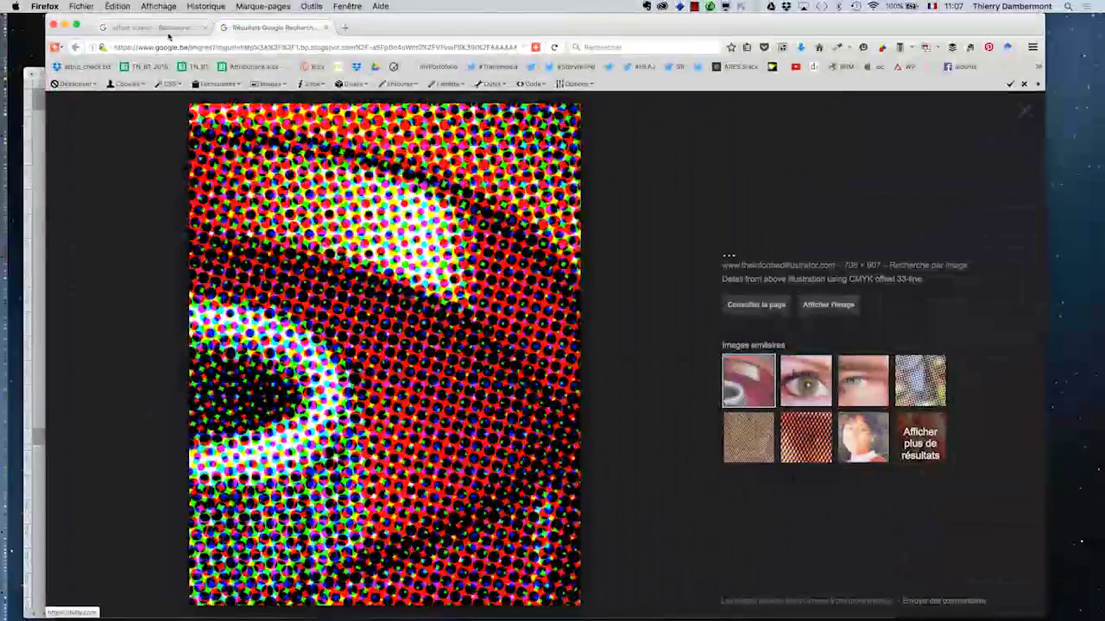
{"action": "left_click", "coordinate": [152, 32]}
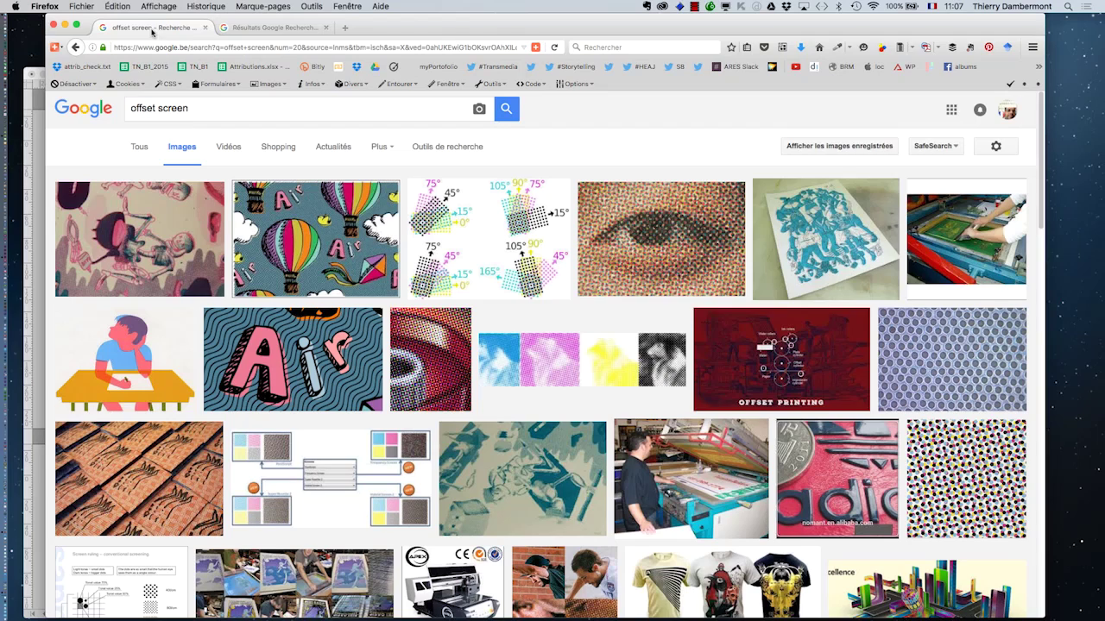
Step: Open the halftone eye and the CMYK dot pattern results in new tabs, view both and display the eye's original image file
{"action": "left_click", "coordinate": [703, 220], "text": "super"}
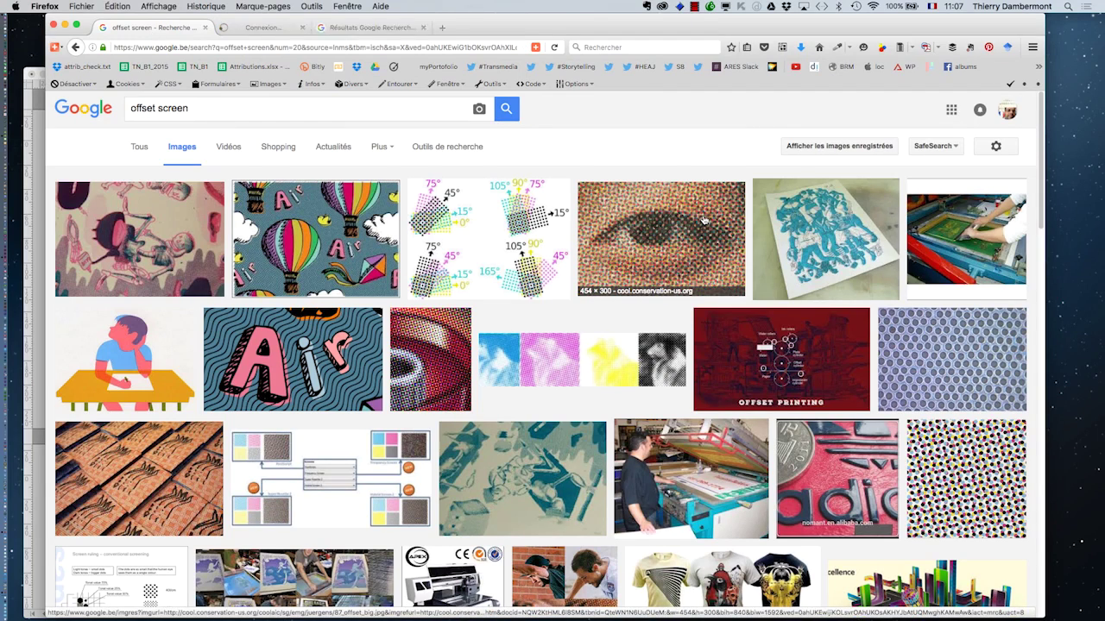
{"action": "left_click", "coordinate": [703, 220], "text": "super"}
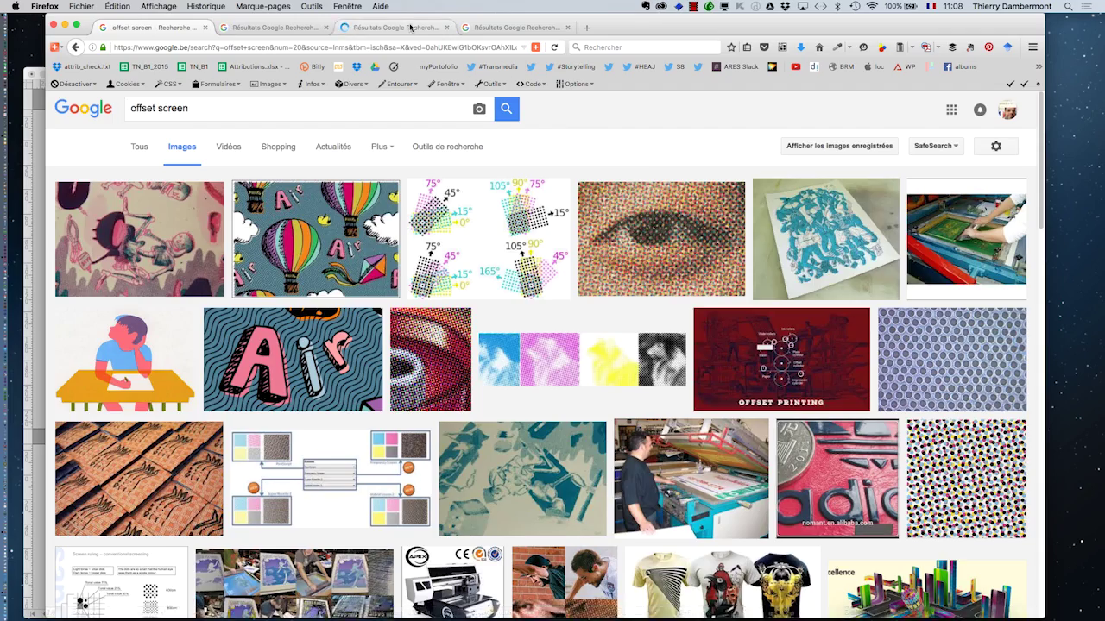
{"action": "key", "text": "super+3"}
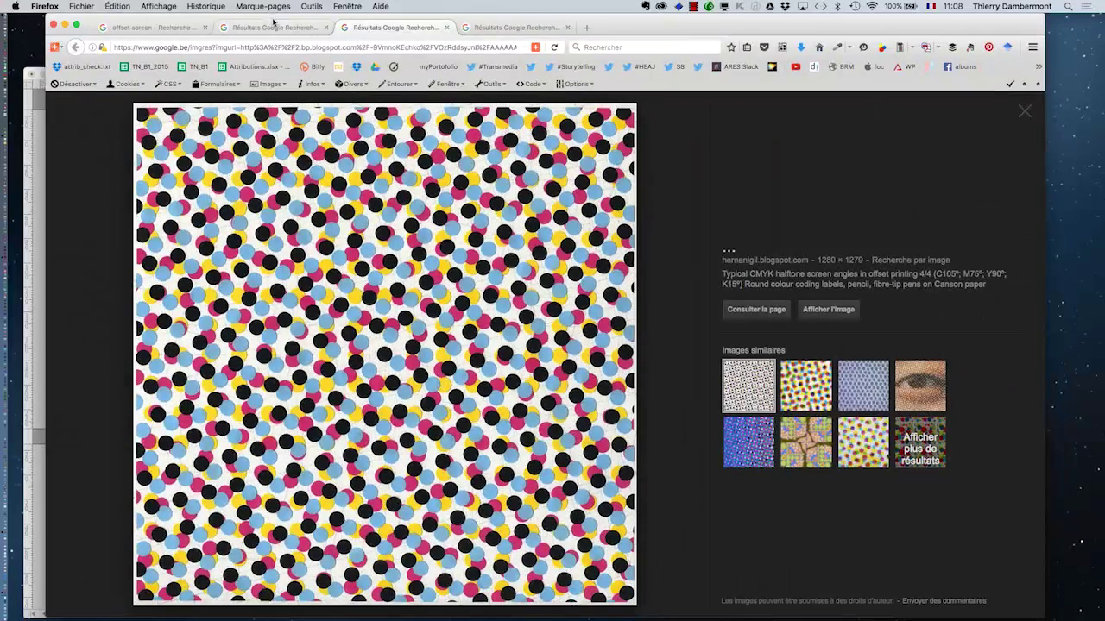
{"action": "left_click", "coordinate": [271, 27]}
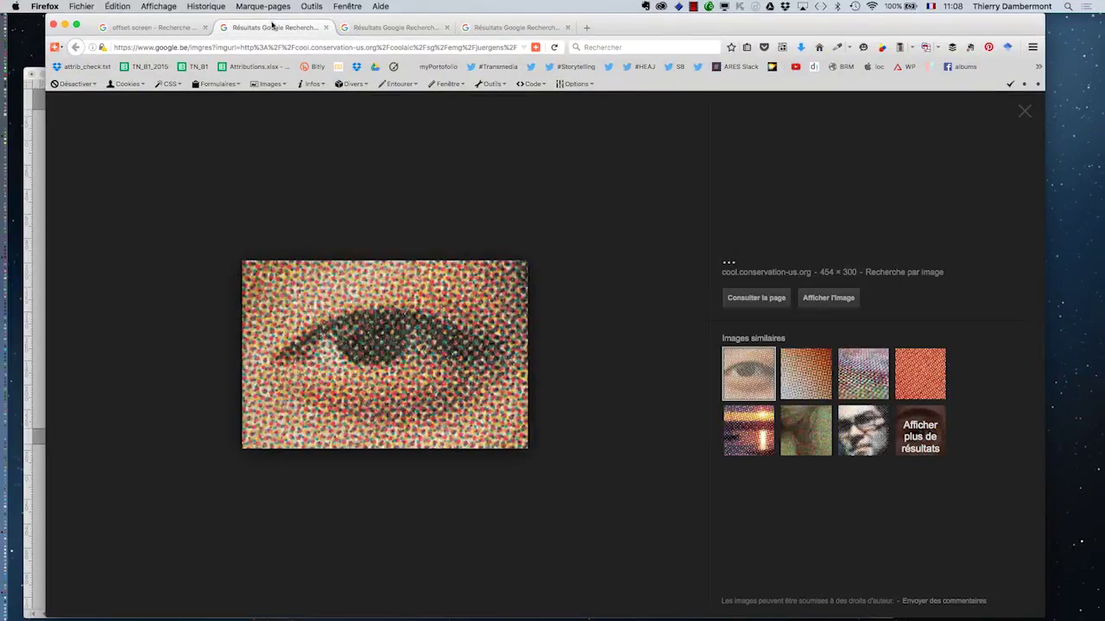
{"action": "left_click", "coordinate": [834, 301]}
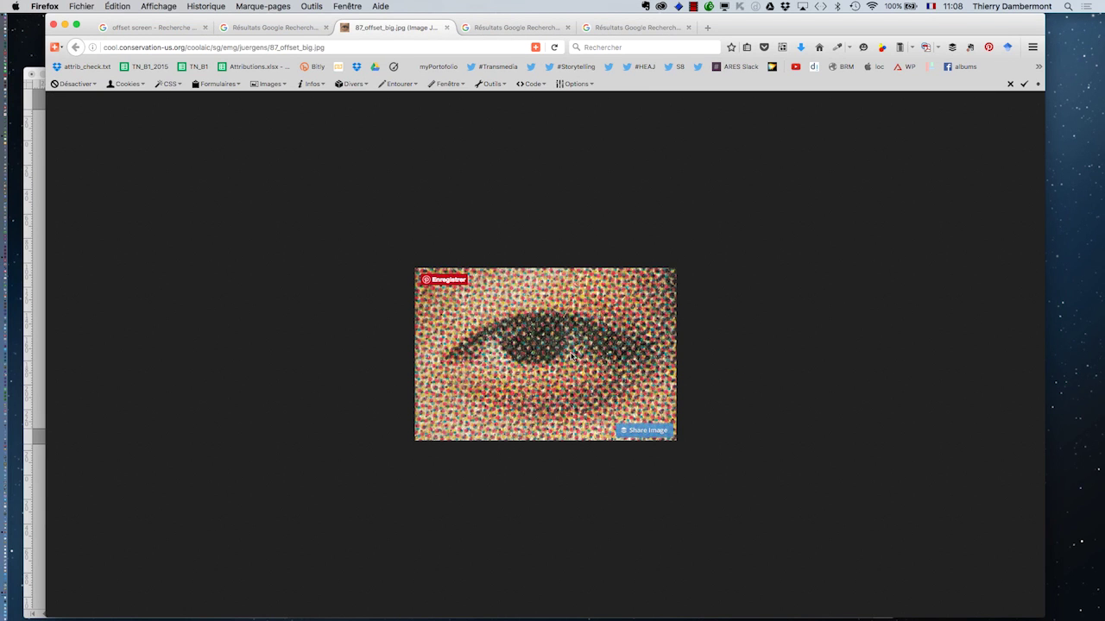
Step: Enlarge the halftone eye image well beyond its original size to examine its individual CMYK dots
{"action": "key", "text": "super+plus"}
{"action": "key", "text": "super+plus"}
{"action": "key", "text": "super+plus"}
{"action": "key", "text": "super+plus"}
{"action": "key", "text": "super+plus"}
{"action": "key", "text": "super+plus"}
{"action": "key", "text": "super+plus"}
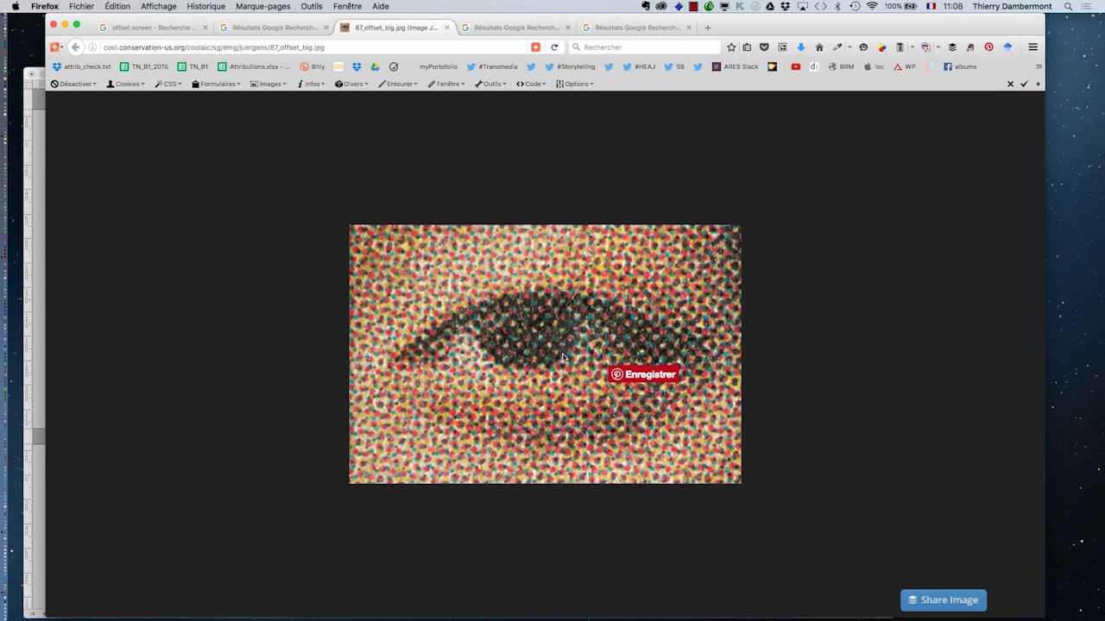
{"action": "key", "text": "super+plus"}
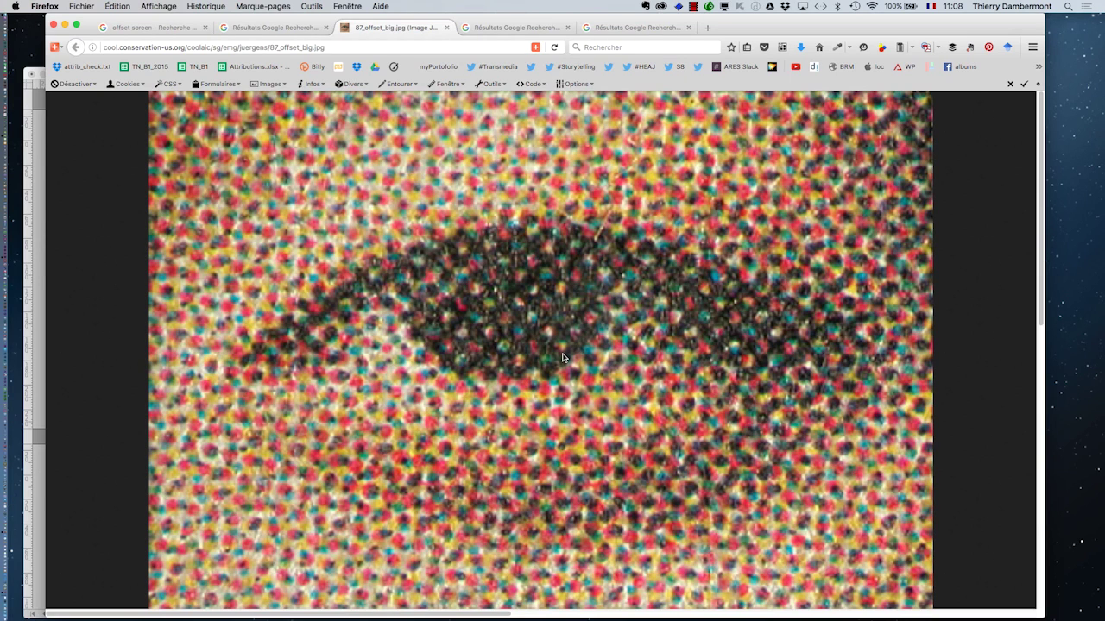
Step: Switch to InDesign, select the squirrel image's frame with the Selection tool, and deselect it
{"action": "key", "text": "super+Tab"}
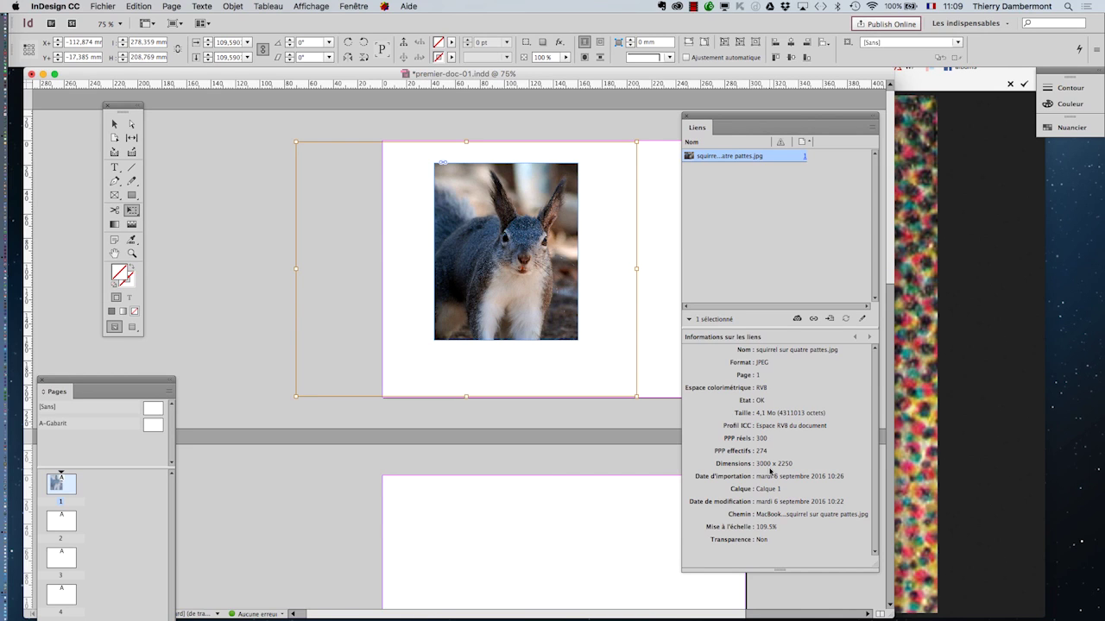
{"action": "left_click", "coordinate": [114, 124]}
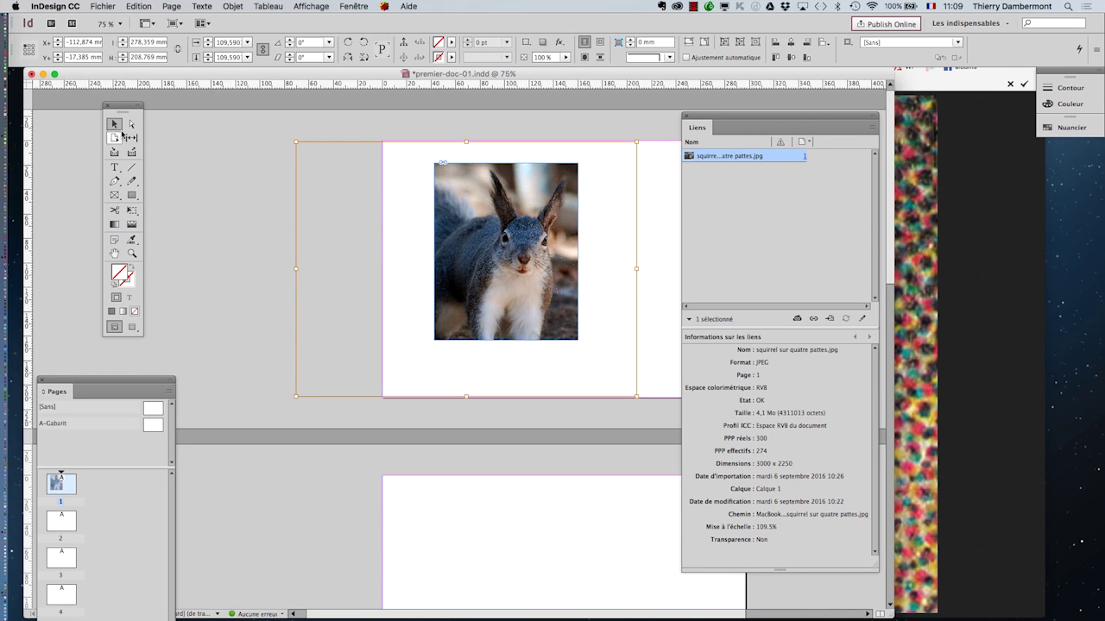
{"action": "left_click", "coordinate": [298, 344]}
{"action": "left_click", "coordinate": [506, 252]}
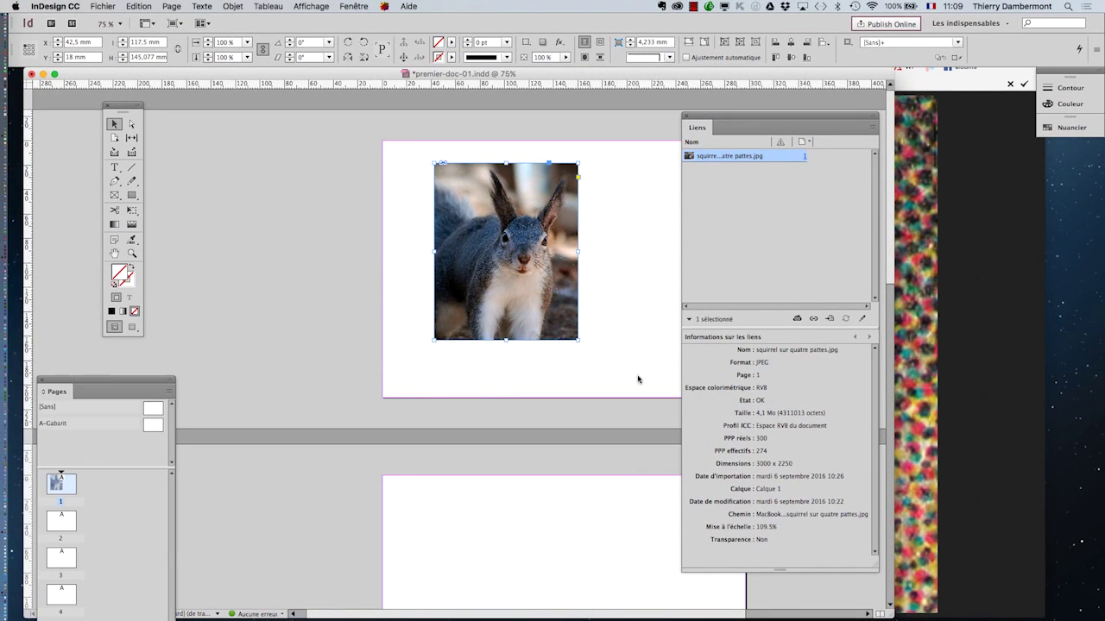
{"action": "left_click", "coordinate": [557, 360]}
Step: Save the document under the new name premier-doc-02.indd in the ID-premier-jour folder
{"action": "left_click", "coordinate": [95, 6]}
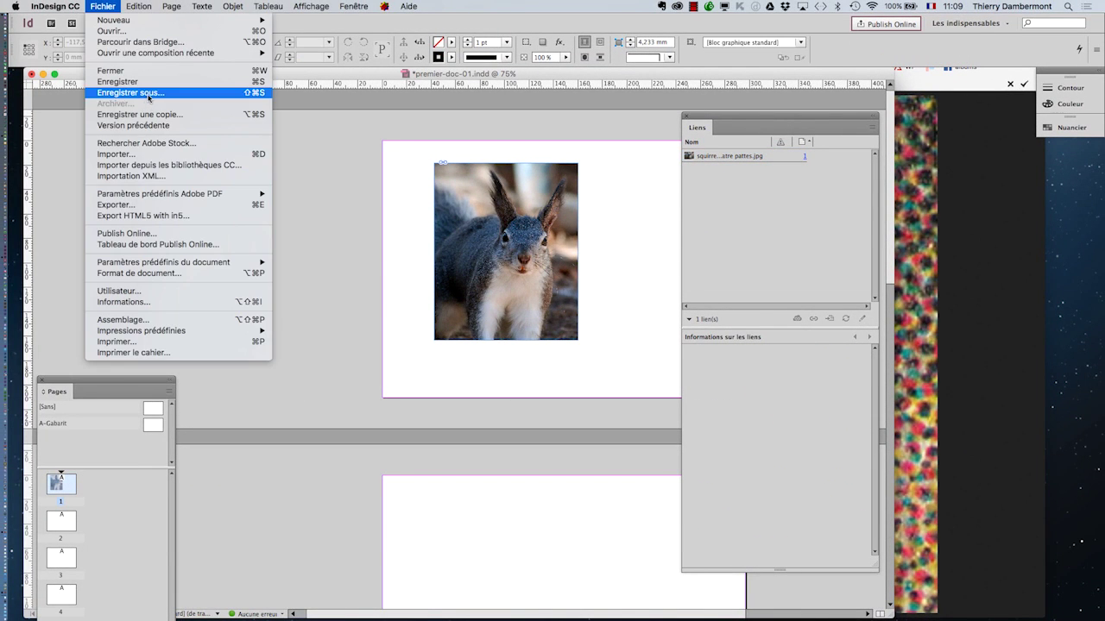
{"action": "left_click", "coordinate": [149, 97]}
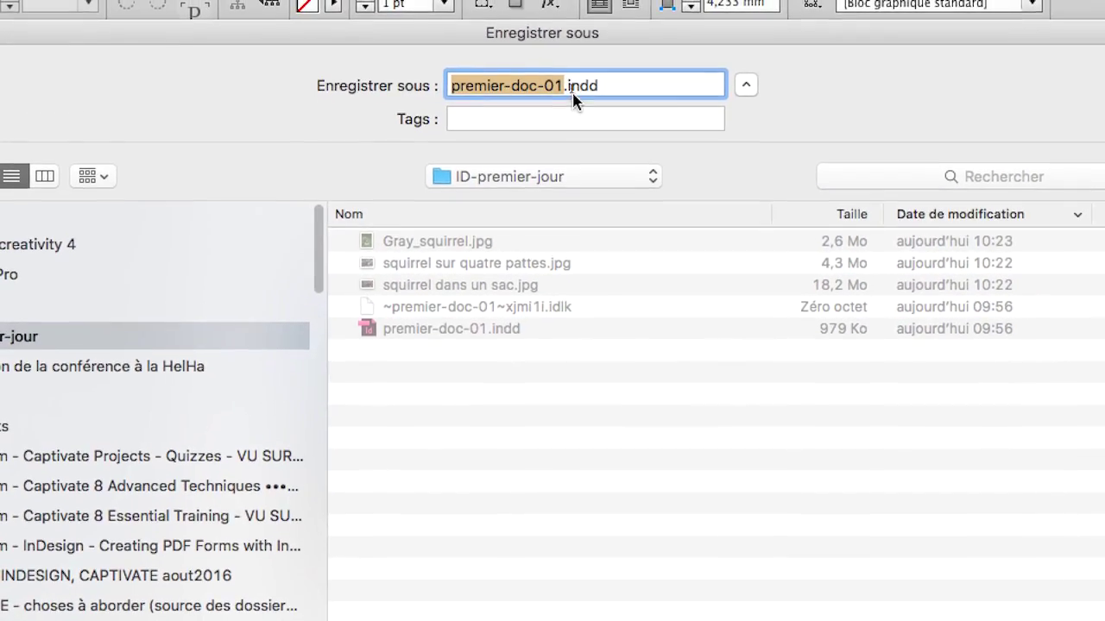
{"action": "left_click", "coordinate": [570, 98]}
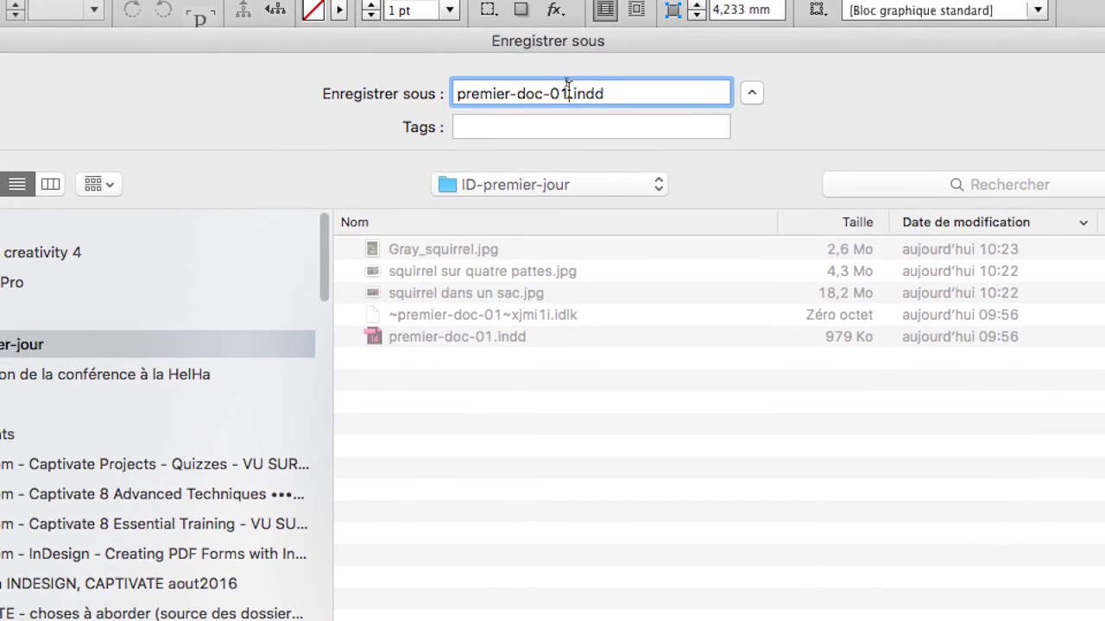
{"action": "key", "text": "BackSpace"}
{"action": "type", "text": "2"}
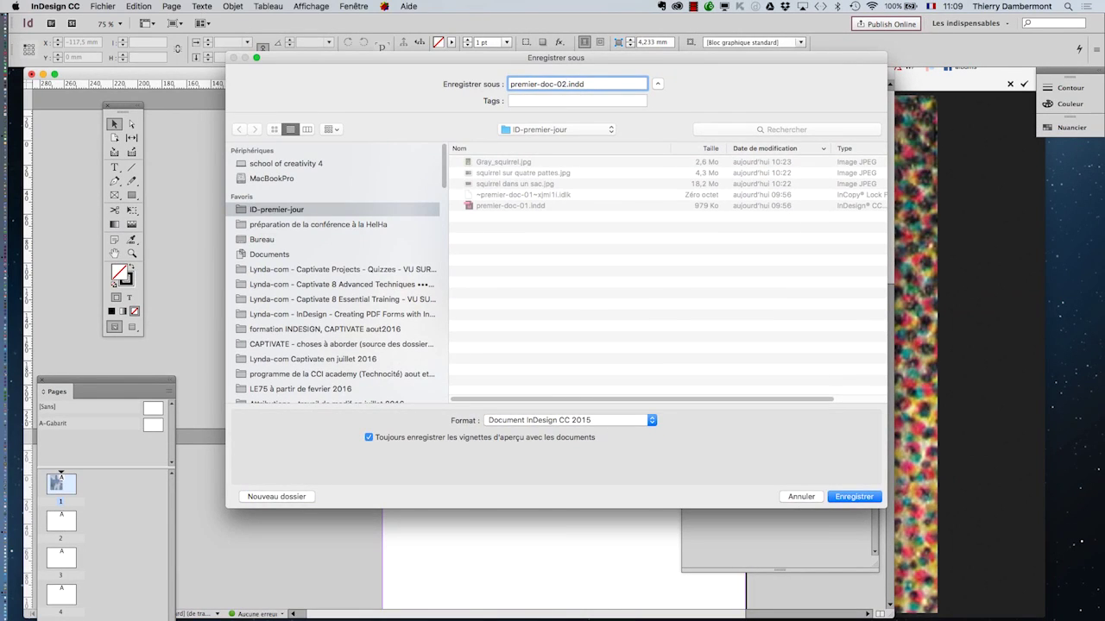
{"action": "key", "text": "Return"}
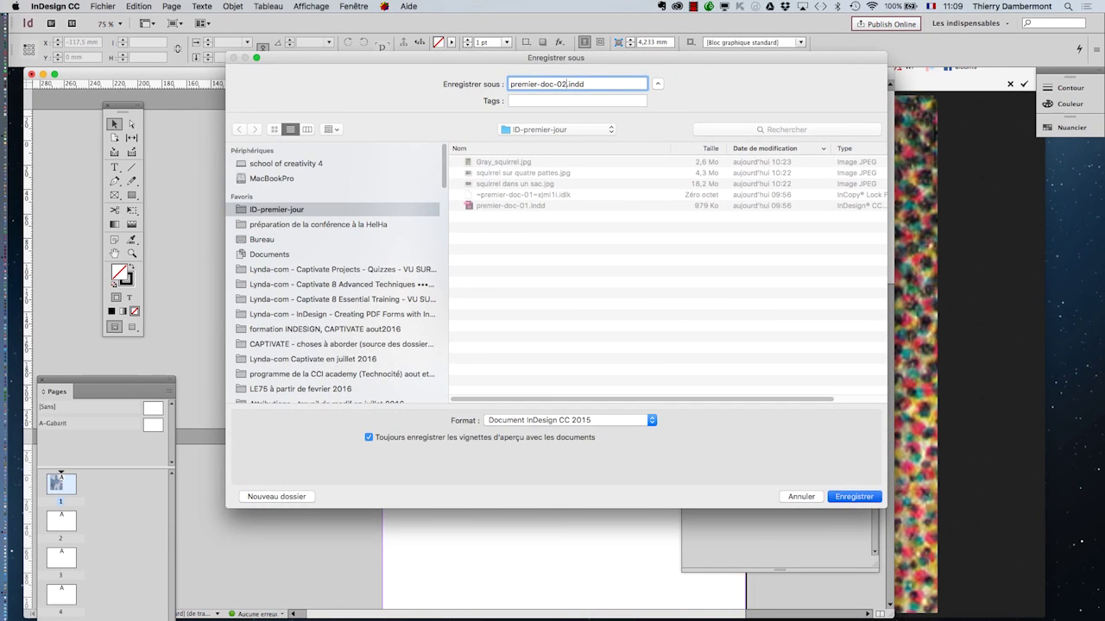